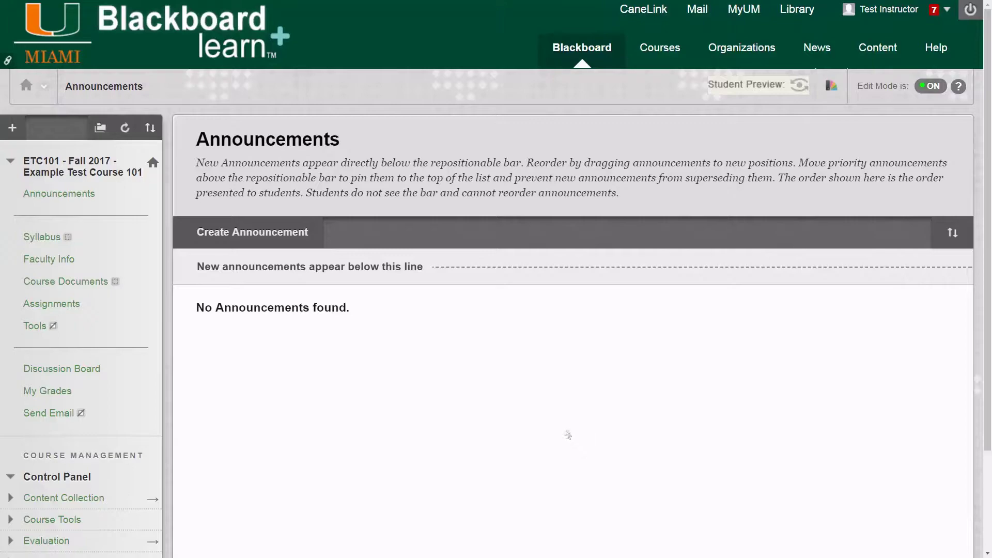
Open the course Users page from Users and Groups, listing testinstructor and teststudent
{"action": "scroll", "coordinate": [593, 398], "scroll_direction": "down", "scroll_amount": 3}
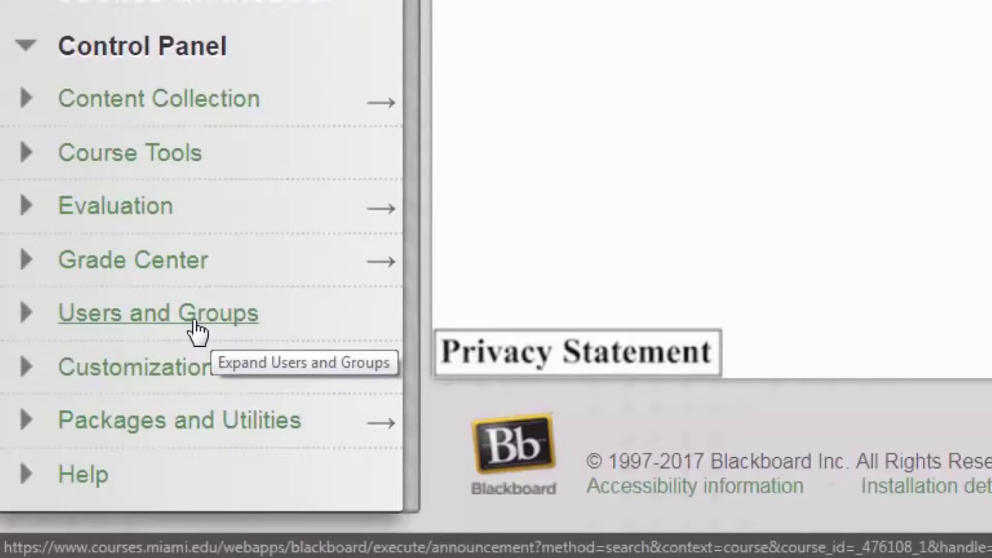
{"action": "left_click", "coordinate": [195, 322]}
{"action": "scroll", "coordinate": [517, 284], "scroll_direction": "down", "scroll_amount": 2}
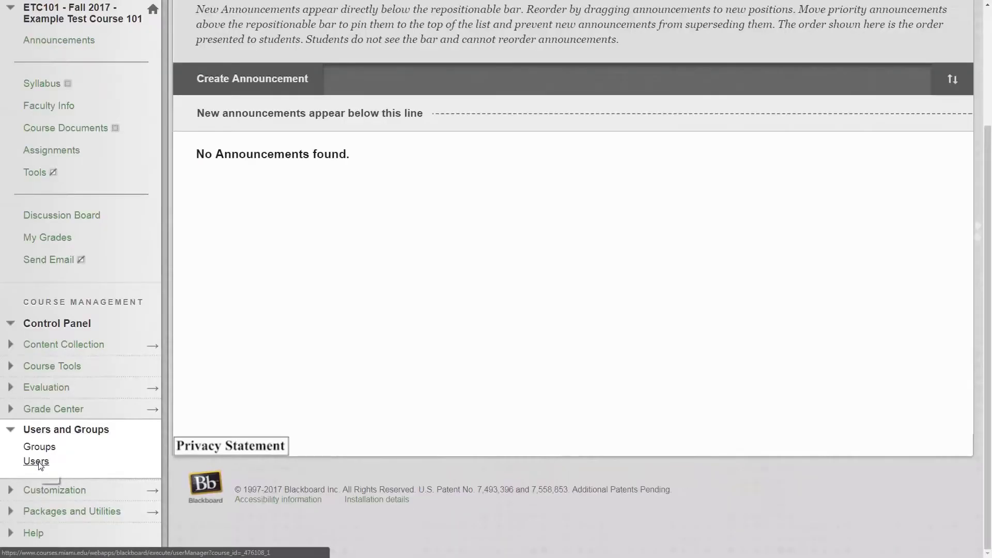
{"action": "left_click", "coordinate": [98, 325]}
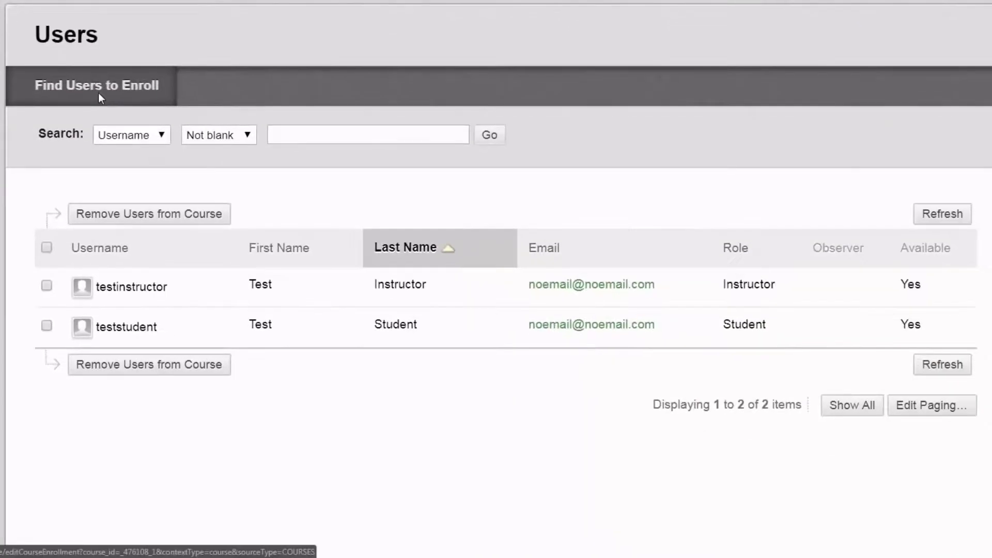
Start Find Users to Enroll for ETC101-1-20178 and enter the student's username
{"action": "left_click", "coordinate": [267, 172]}
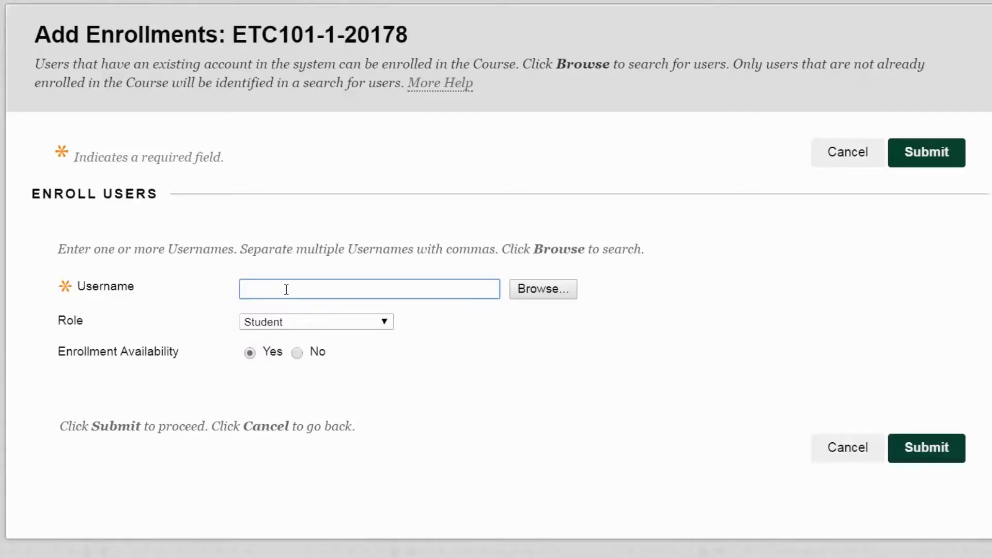
{"action": "type", "text": "C00000000"}
Keep Student as the enrollment role and delete the typed username from the Username field
{"action": "left_click", "coordinate": [460, 336]}
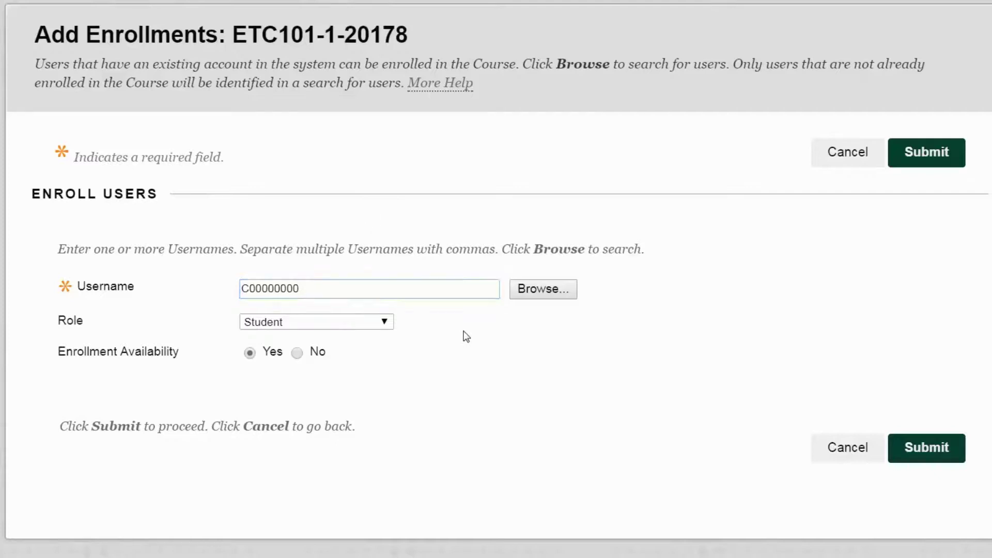
{"action": "left_click", "coordinate": [386, 323]}
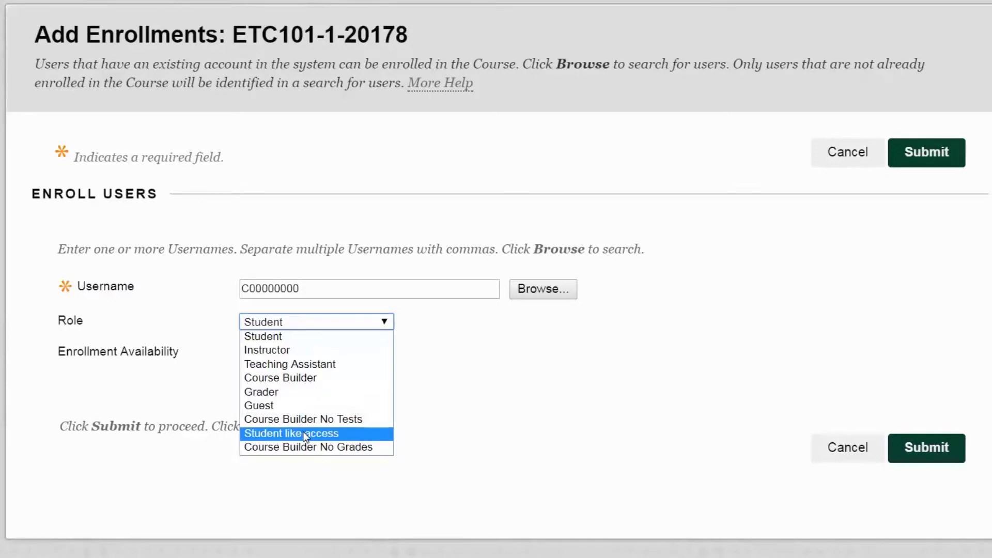
{"action": "left_click", "coordinate": [573, 413]}
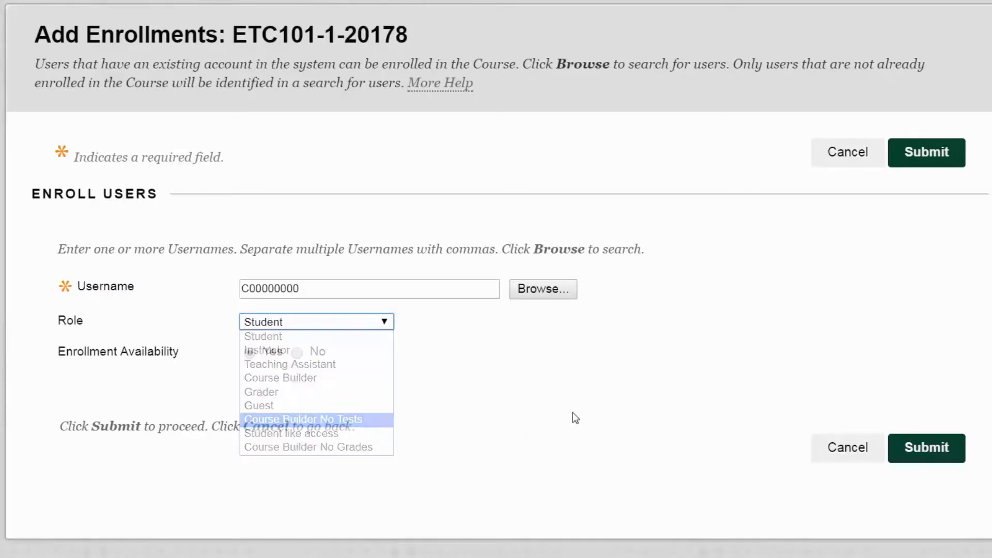
{"action": "double_click", "coordinate": [310, 294]}
{"action": "key", "text": "BackSpace"}
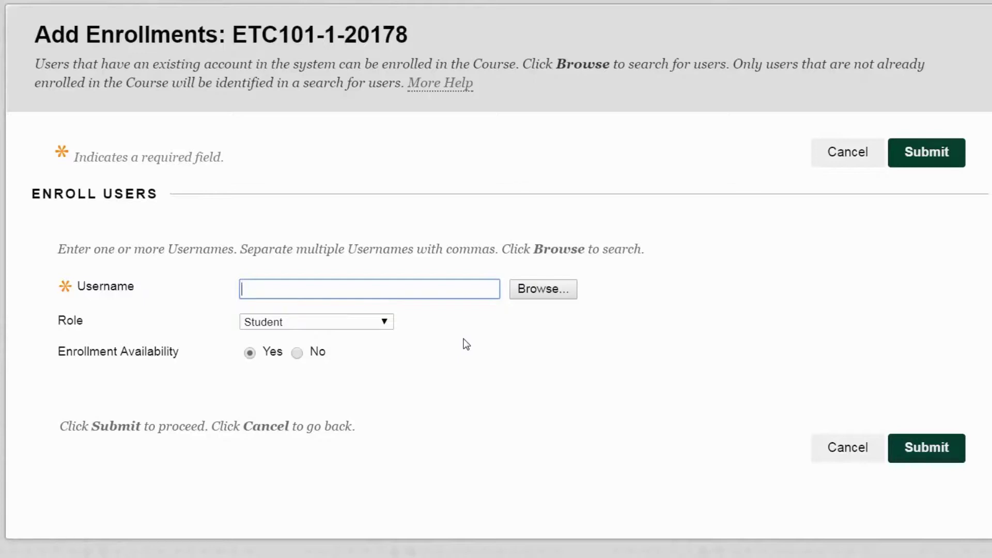
{"action": "left_click", "coordinate": [542, 327]}
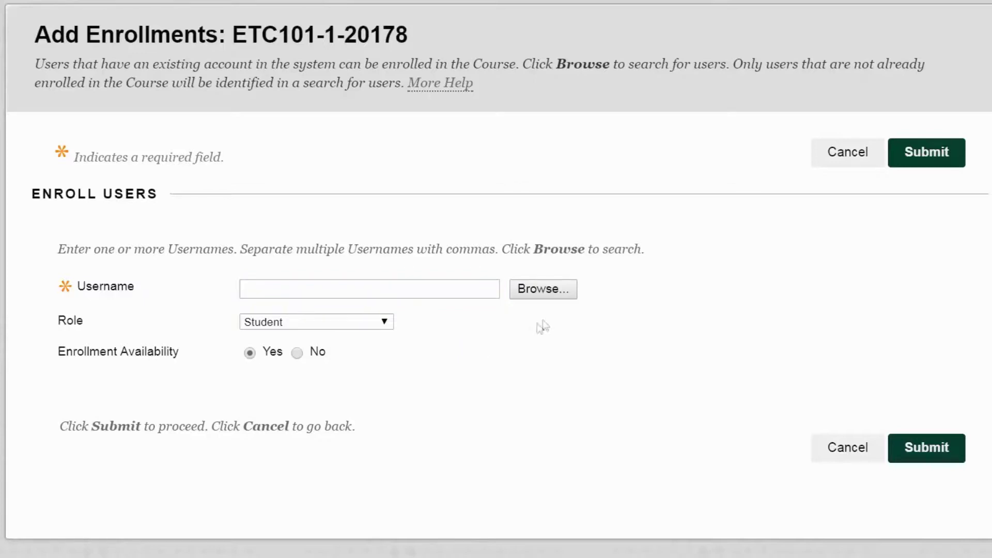
Open the Browse user lookup, move it aside, and search for the student's username
{"action": "left_click", "coordinate": [559, 293]}
{"action": "left_click_drag", "start_coordinate": [75, 58], "coordinate": [363, 4]}
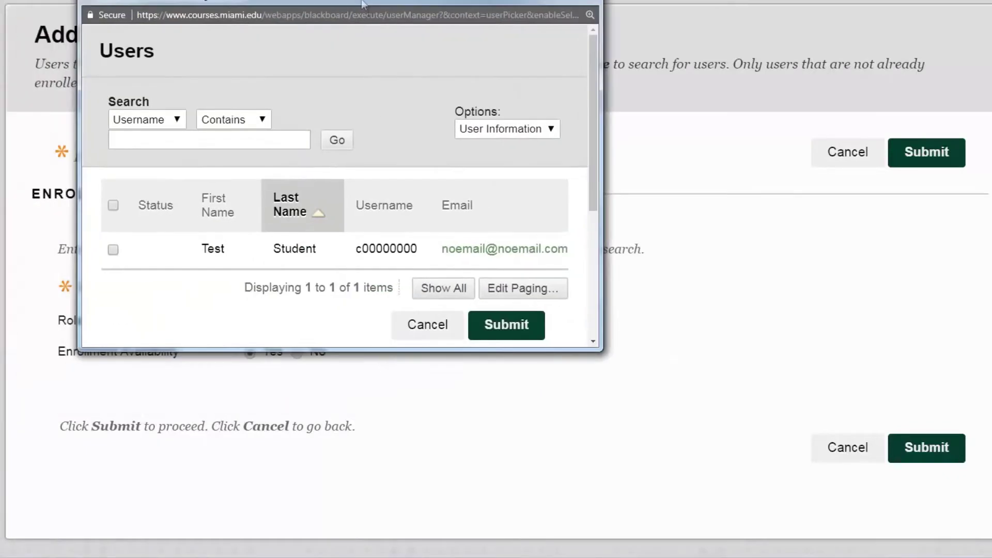
{"action": "left_click", "coordinate": [178, 135]}
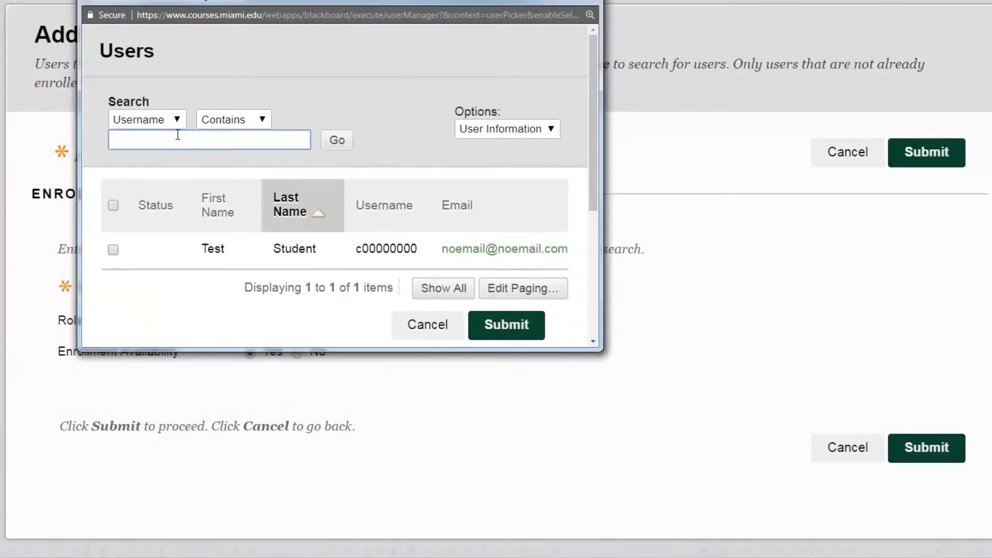
{"action": "type", "text": "C00000000"}
{"action": "key", "text": "Return"}
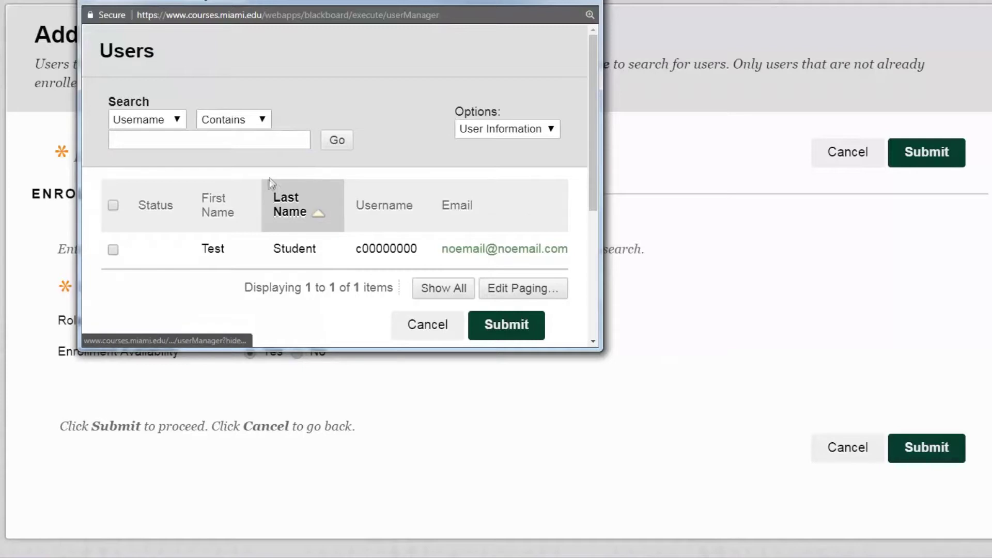
Switch the lookup's search field to Email and enter the student's e-mail address
{"action": "left_click", "coordinate": [179, 121]}
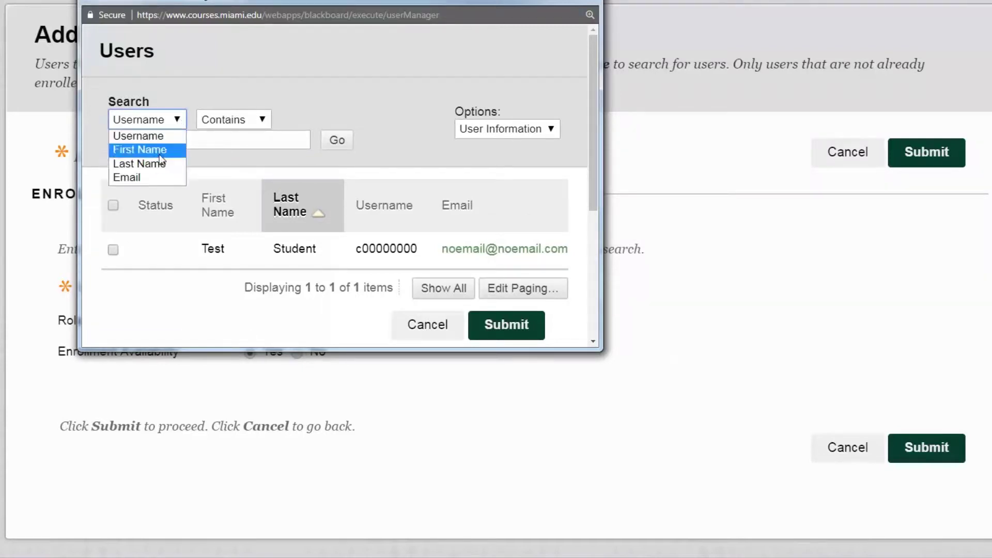
{"action": "left_click", "coordinate": [141, 177]}
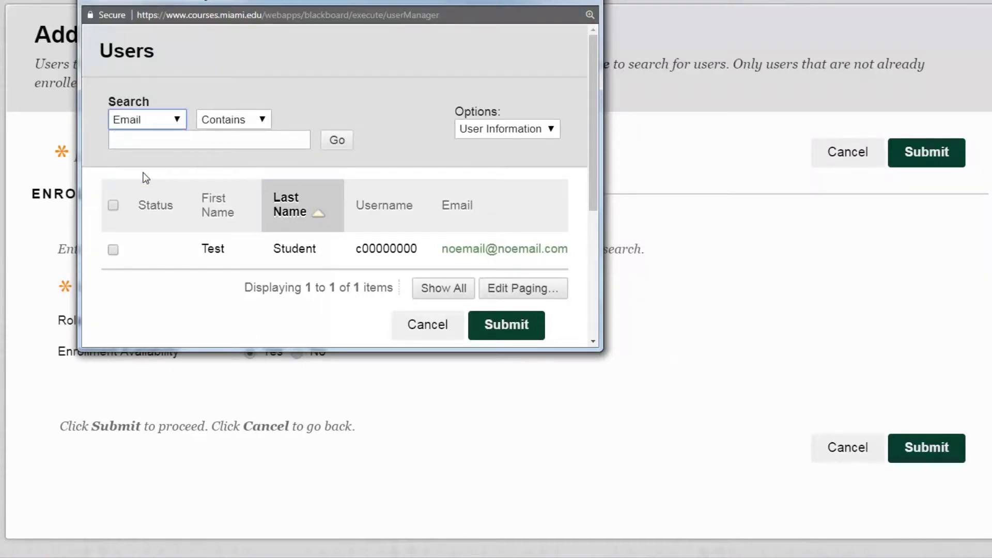
{"action": "left_click", "coordinate": [176, 123]}
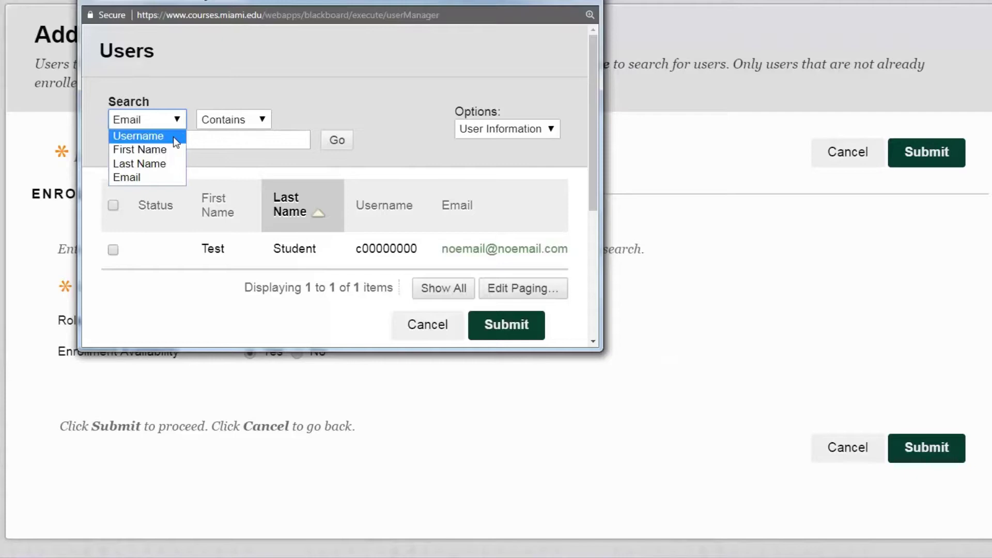
{"action": "left_click", "coordinate": [145, 177]}
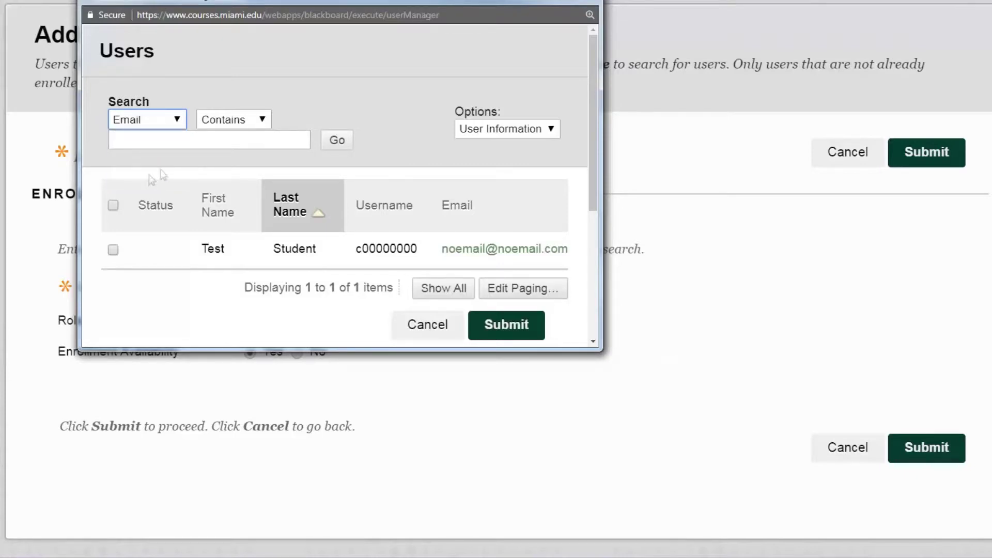
{"action": "left_click", "coordinate": [213, 145]}
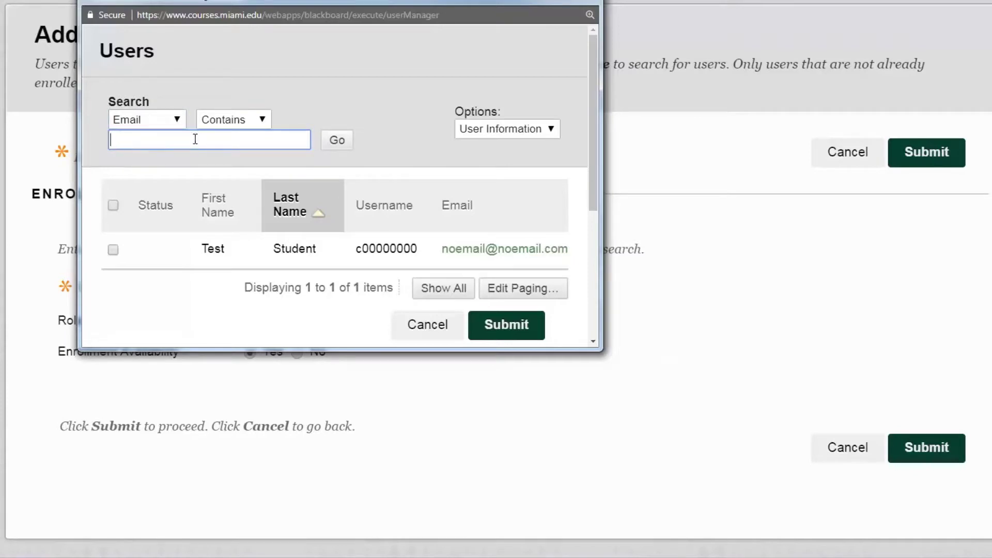
{"action": "type", "text": "noemail@nomail.com"}
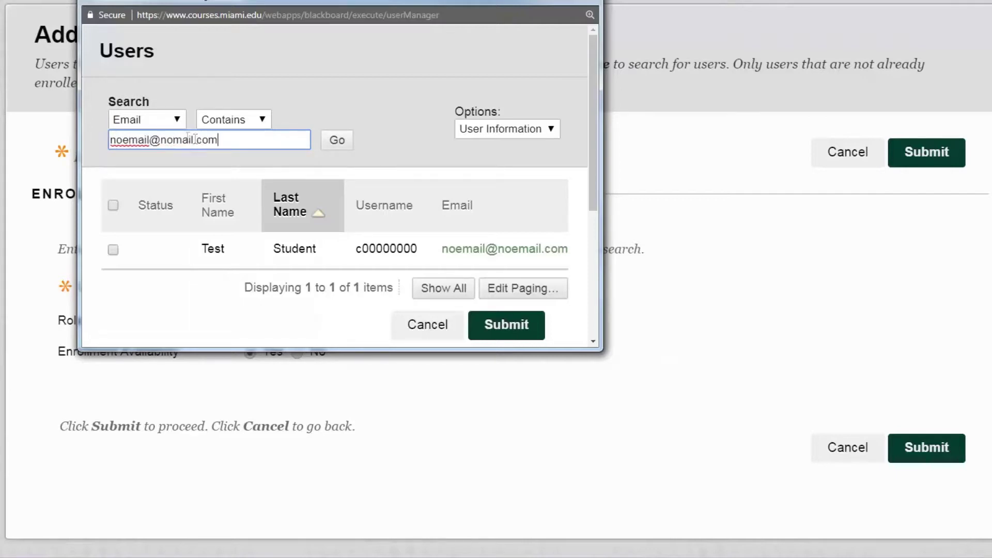
Rerun the Email search with the corrected address and tick the found student's row
{"action": "left_click", "coordinate": [343, 141]}
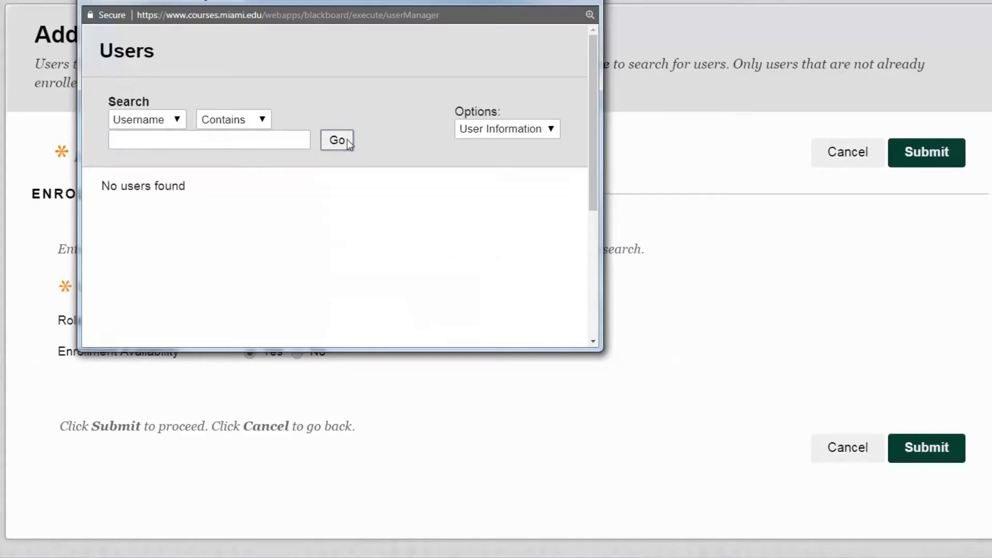
{"action": "left_click", "coordinate": [178, 119]}
{"action": "left_click", "coordinate": [155, 177]}
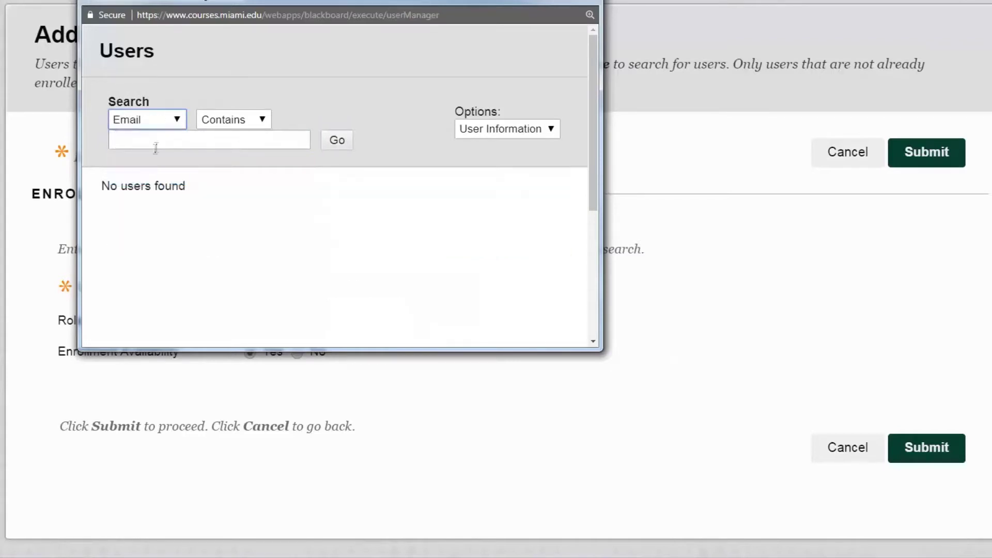
{"action": "left_click", "coordinate": [157, 140]}
{"action": "type", "text": "no"}
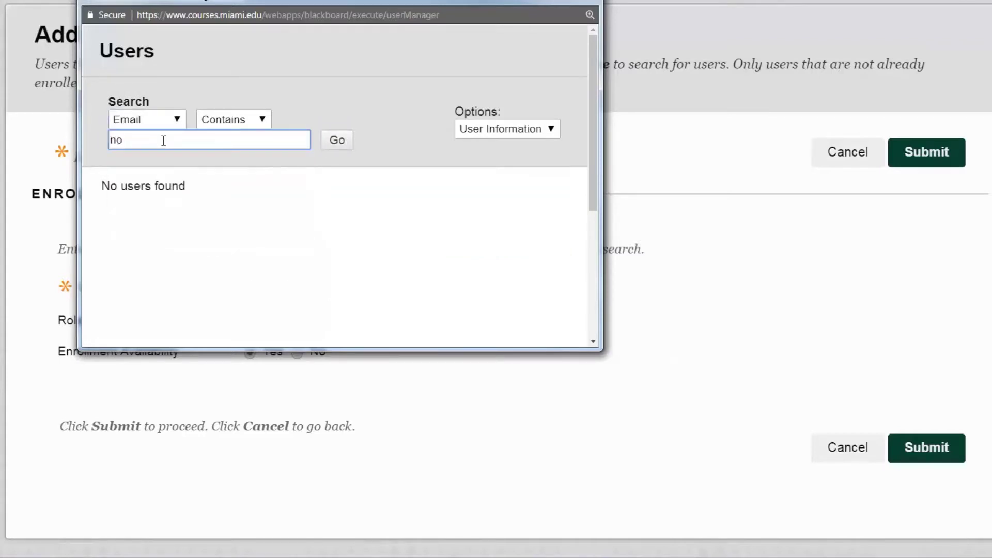
{"action": "type", "text": "email@no"}
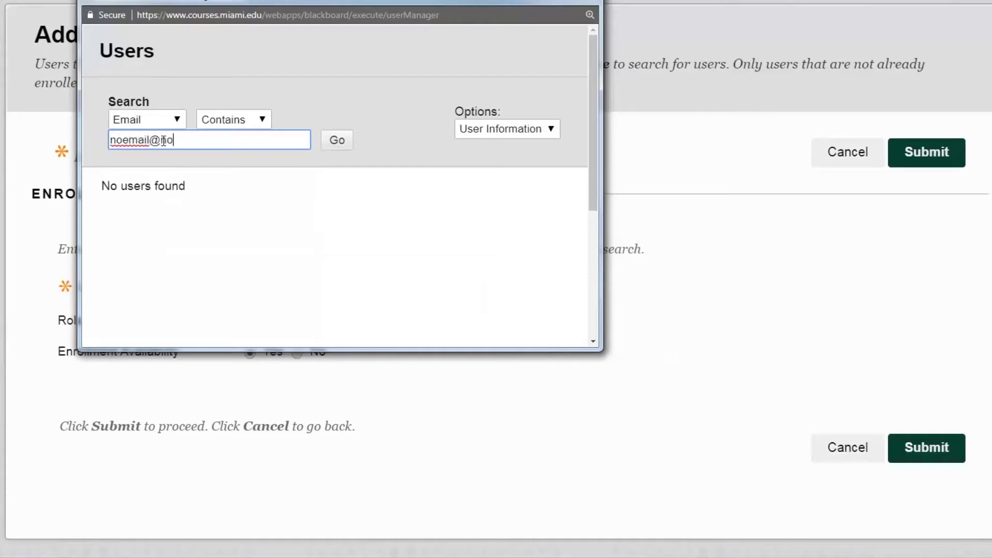
{"action": "type", "text": "email.com"}
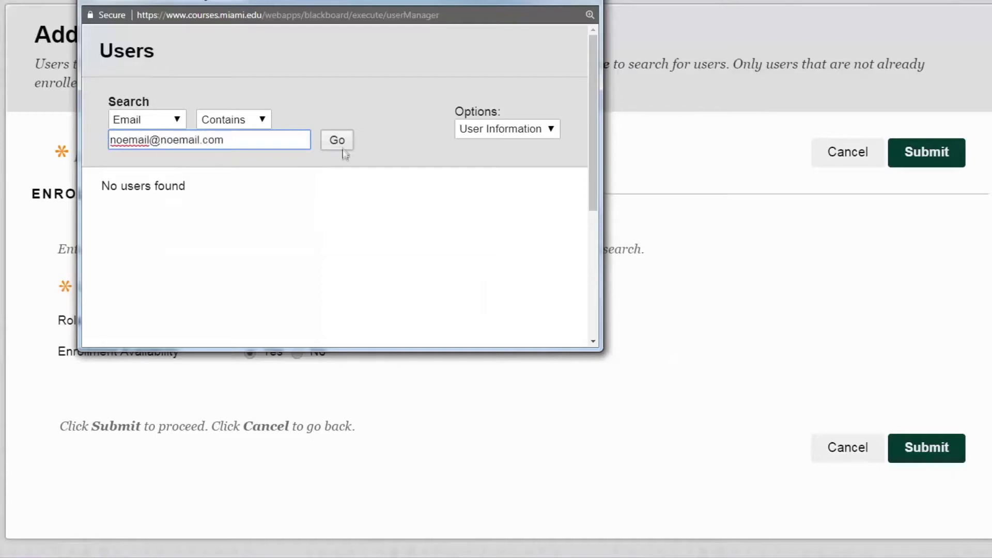
{"action": "left_click", "coordinate": [347, 138]}
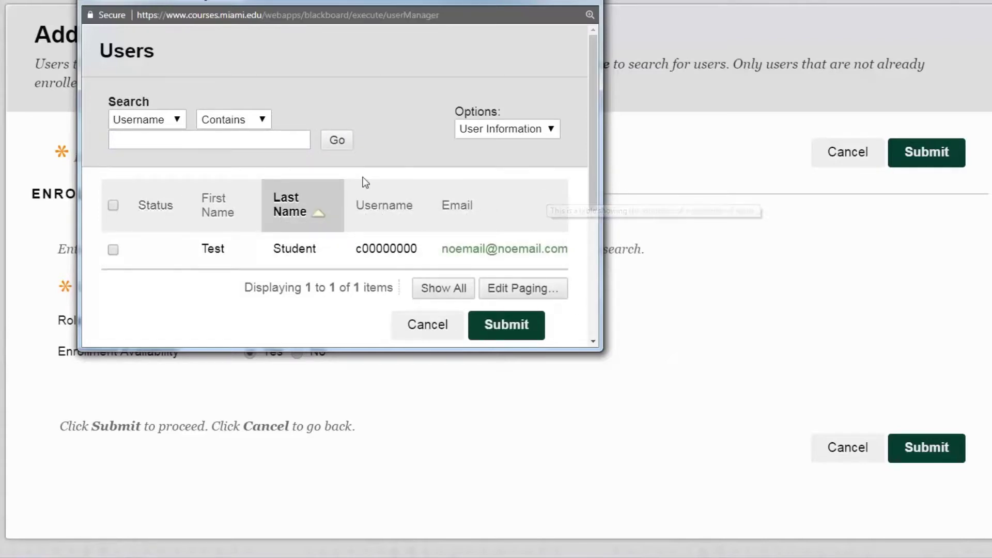
{"action": "left_click", "coordinate": [114, 251]}
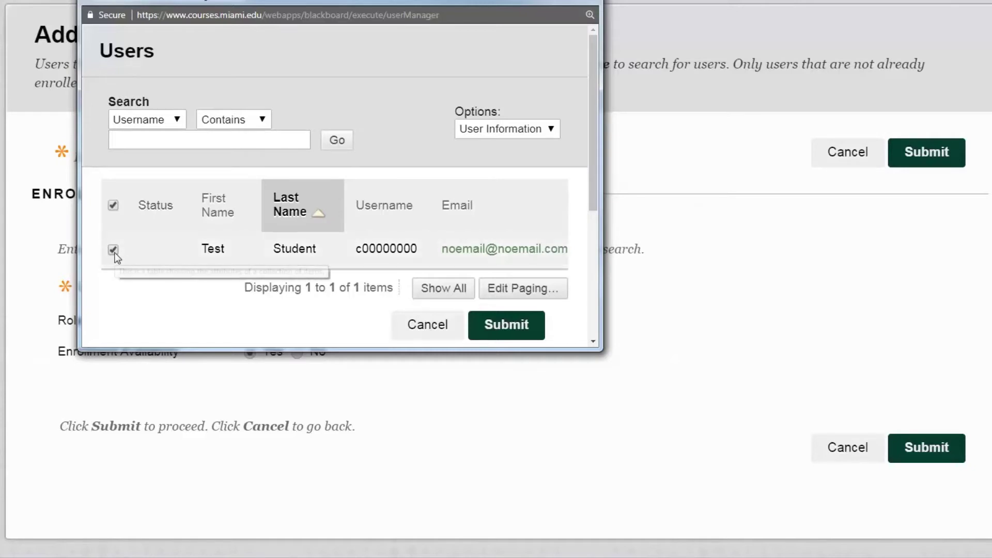
Fill the Username from the chosen student and submit the enrollment with role Student
{"action": "left_click", "coordinate": [506, 325]}
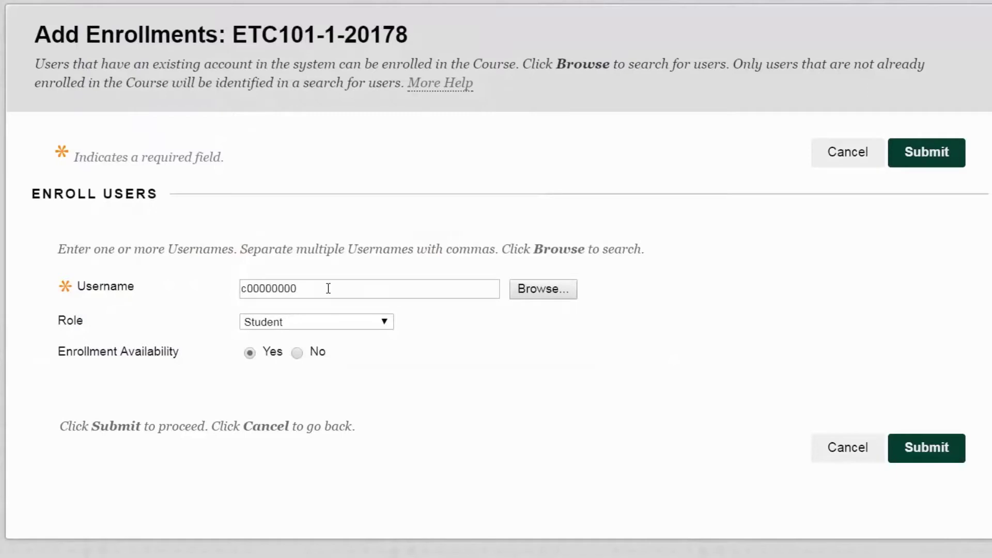
{"action": "left_click_drag", "start_coordinate": [389, 287], "coordinate": [211, 290]}
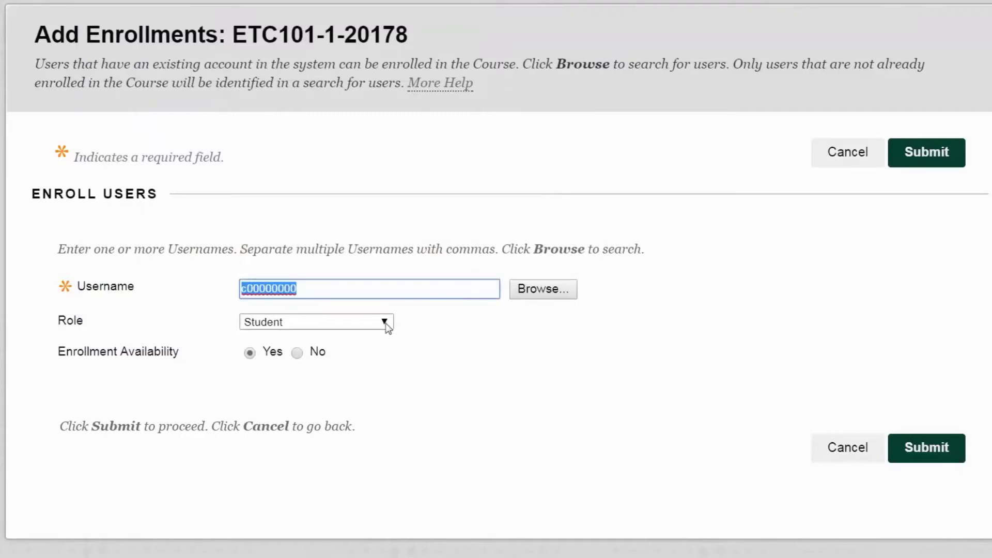
{"action": "left_click", "coordinate": [456, 332]}
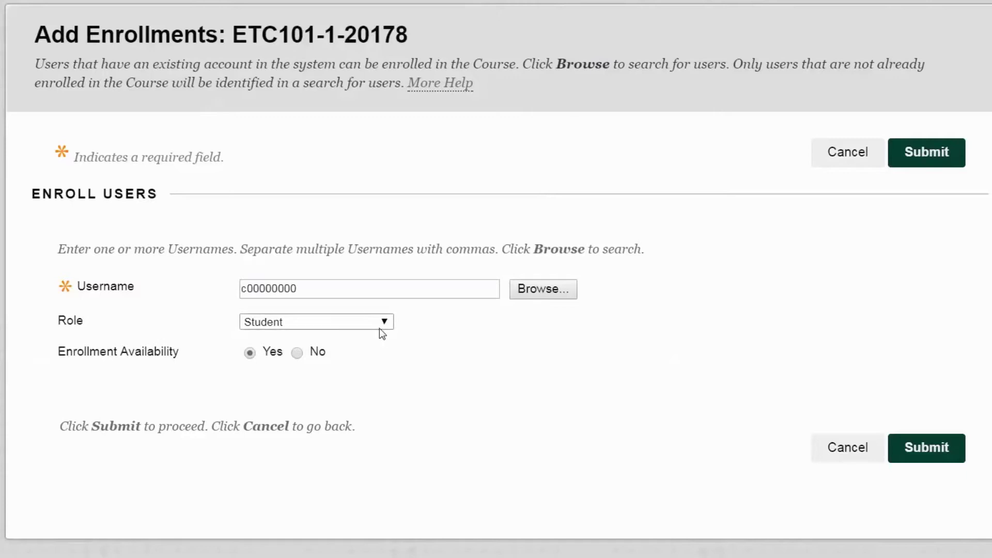
{"action": "left_click", "coordinate": [944, 449]}
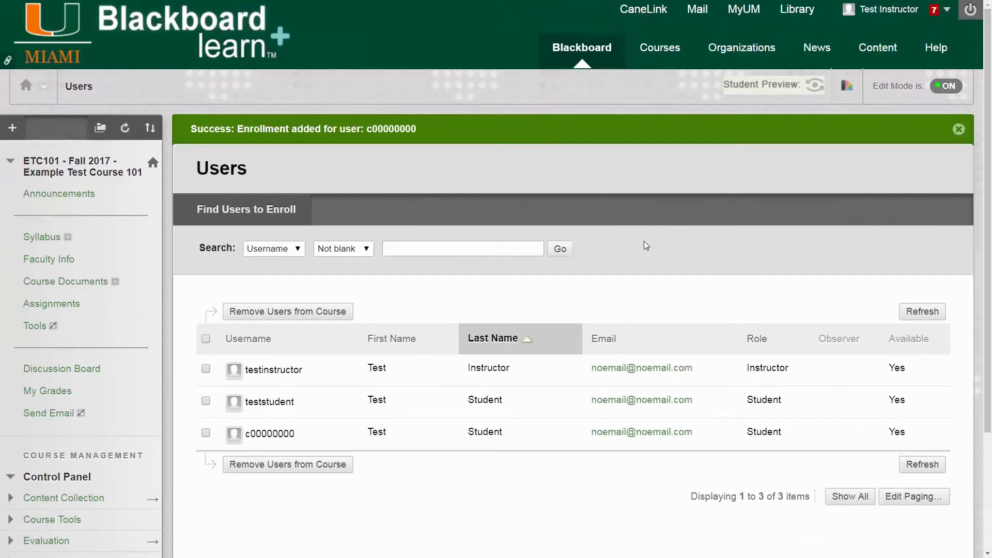
{"action": "left_click_drag", "start_coordinate": [187, 134], "coordinate": [427, 130]}
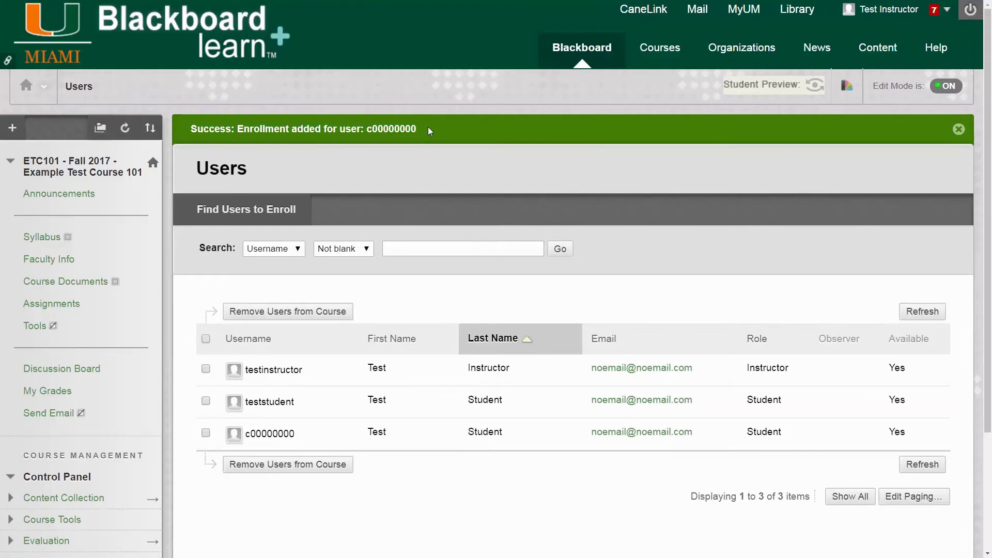